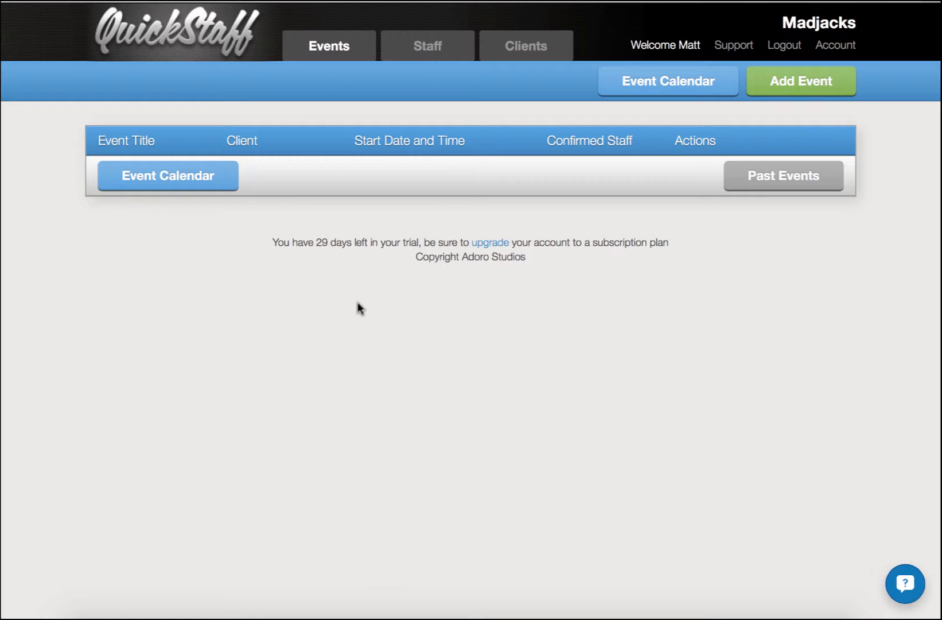
Step: Open the new staff member form and show its list of staff roles
left_click(427, 51)
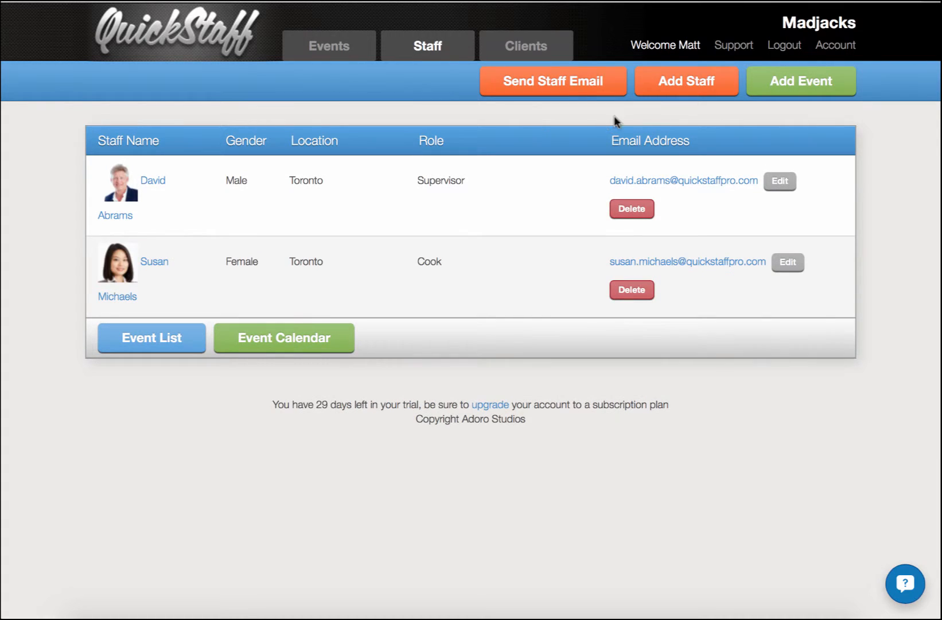
left_click(688, 92)
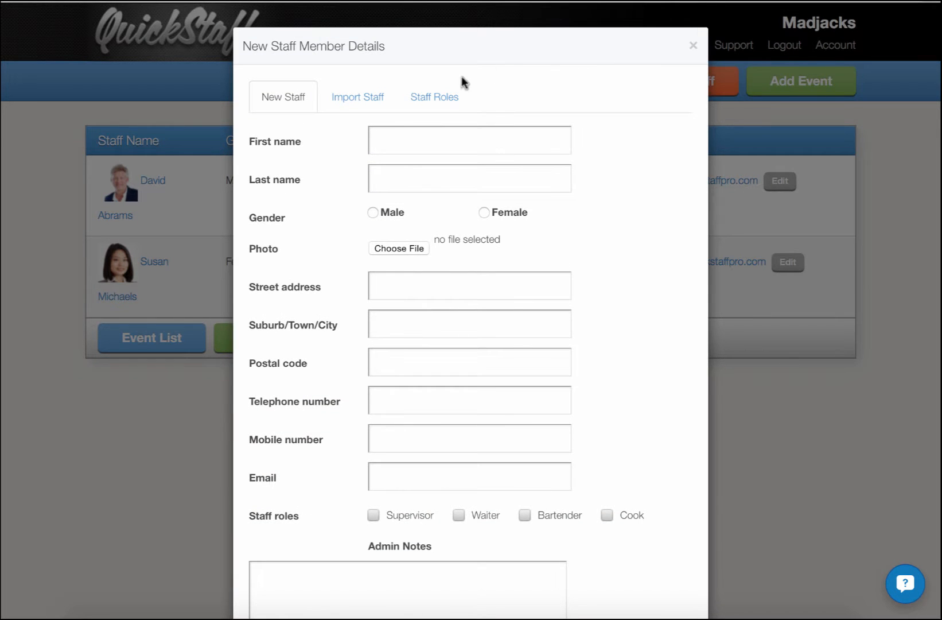
left_click(445, 97)
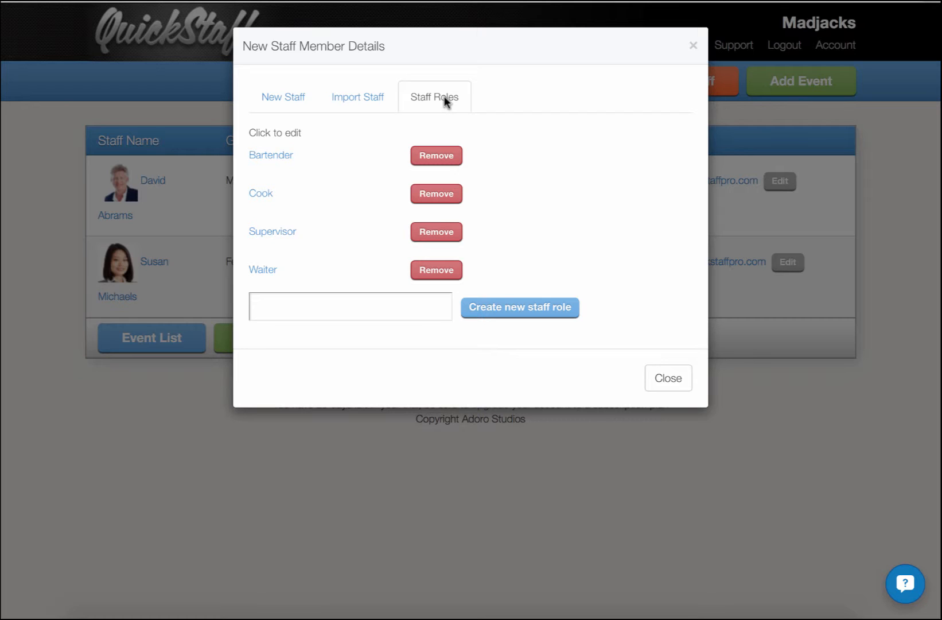
Step: Create a new staff role named Manager
left_click(305, 315)
type("Manager")
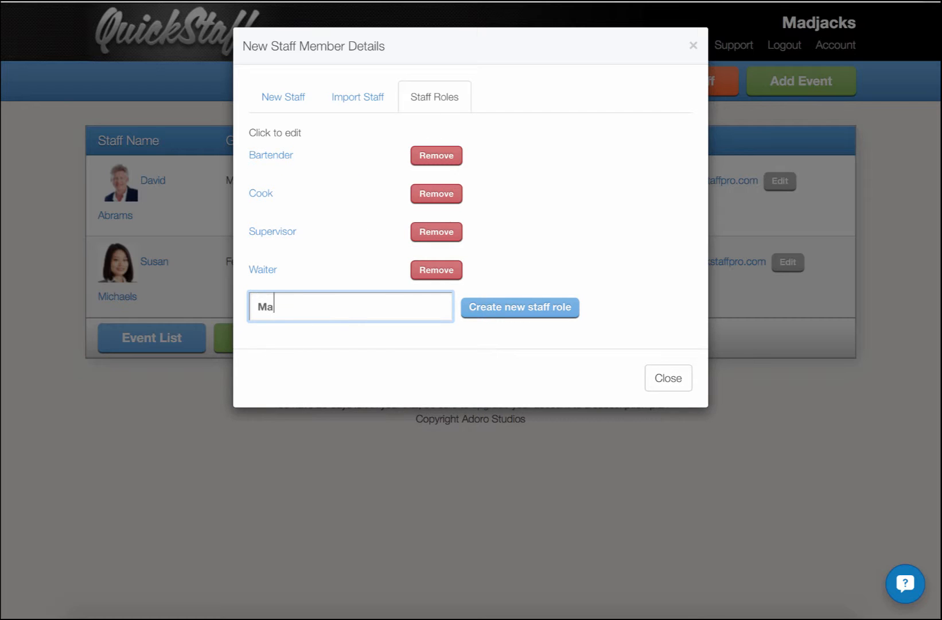
left_click(465, 316)
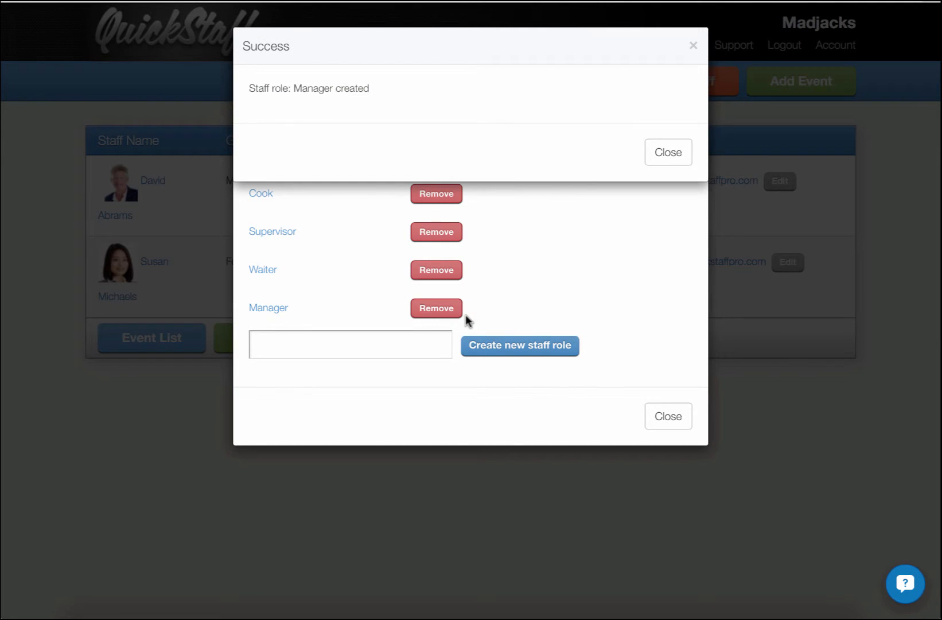
left_click(674, 162)
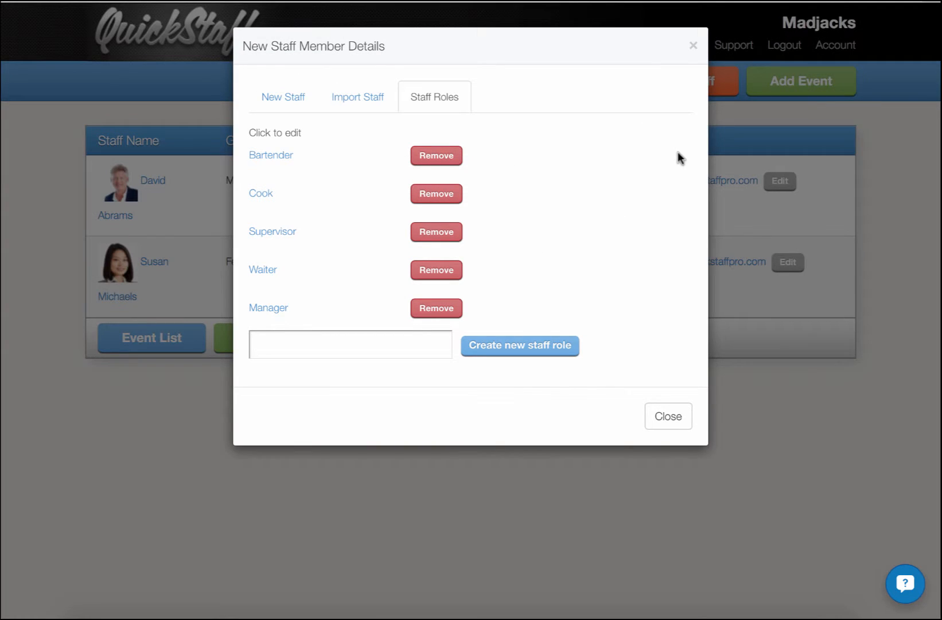
Step: Remove the Manager role from the staff roles
left_click(462, 308)
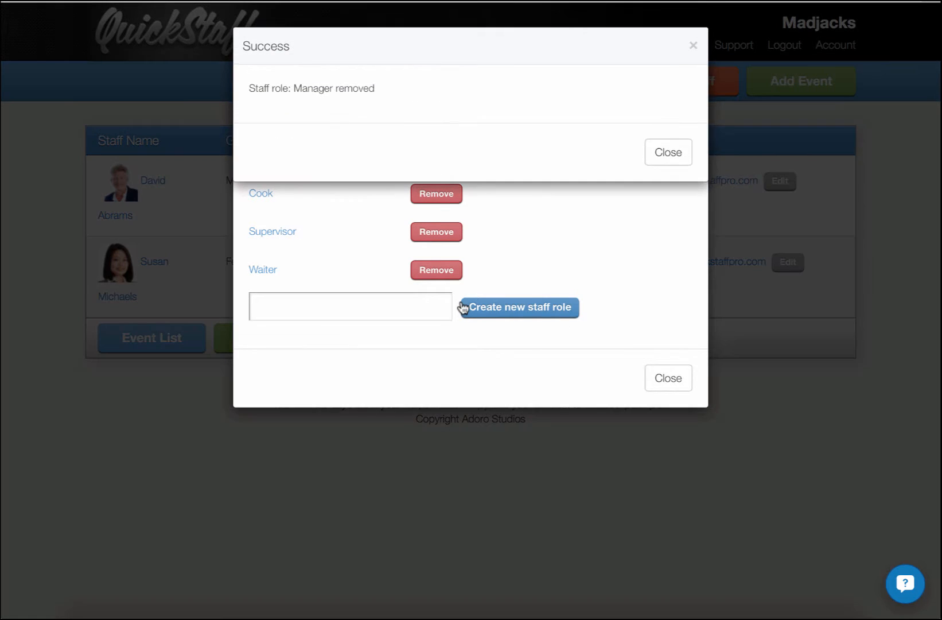
left_click(647, 161)
Step: Add a new male staff member with the Cook role, filling in the name, photo, address, phone numbers and email
left_click(355, 97)
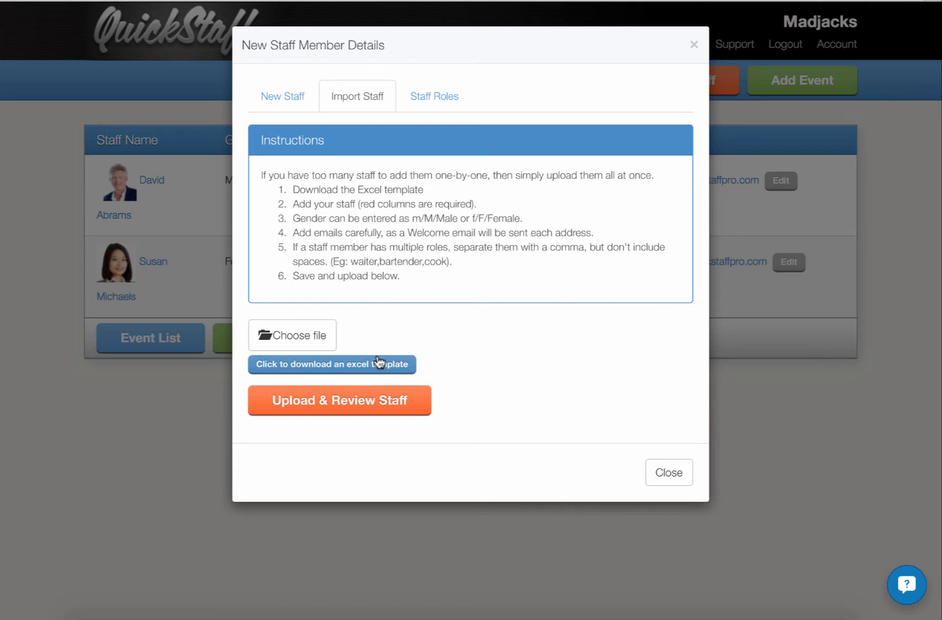
left_click(289, 106)
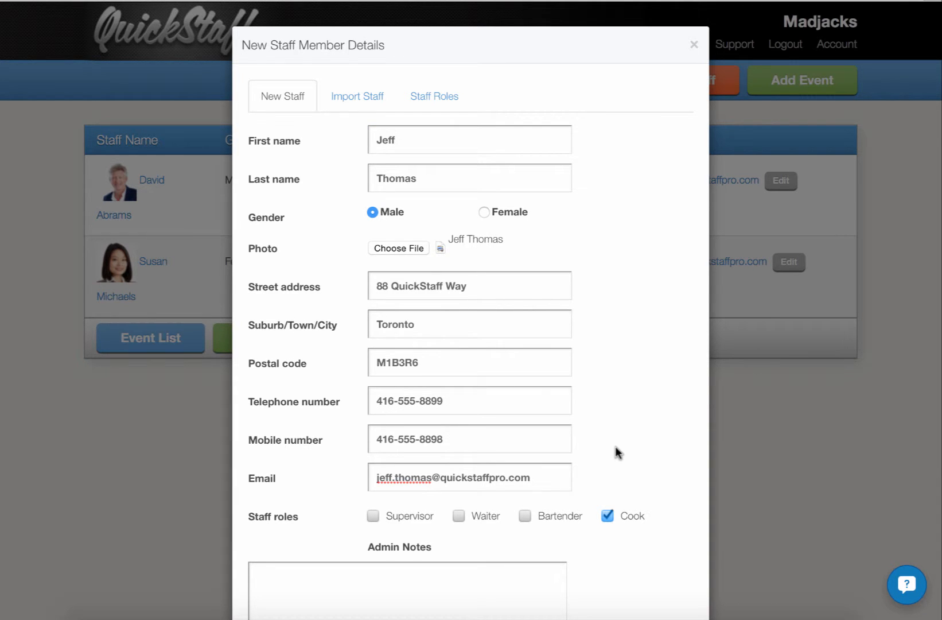
scroll(615, 446, "down", 5)
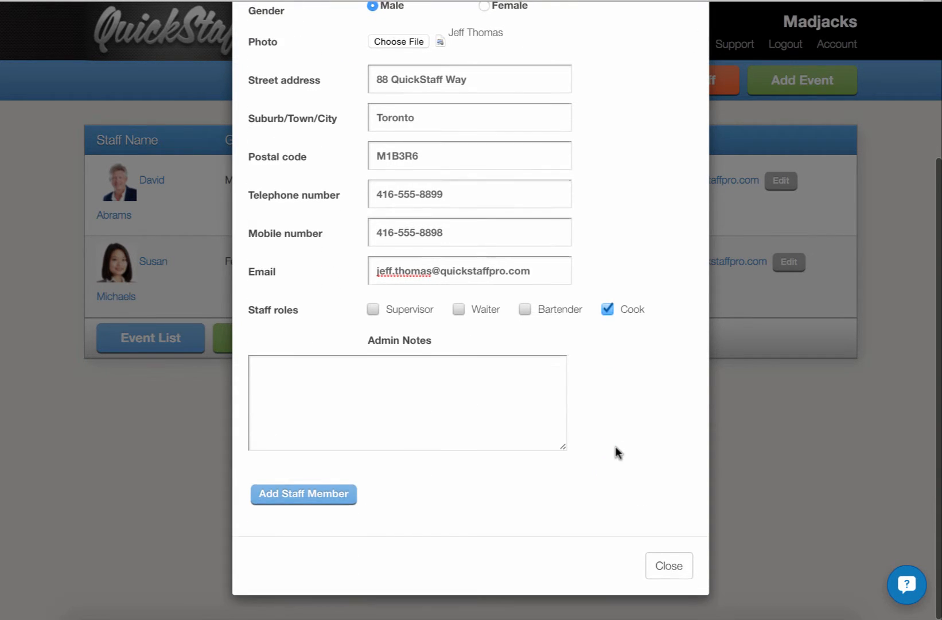
left_click(347, 495)
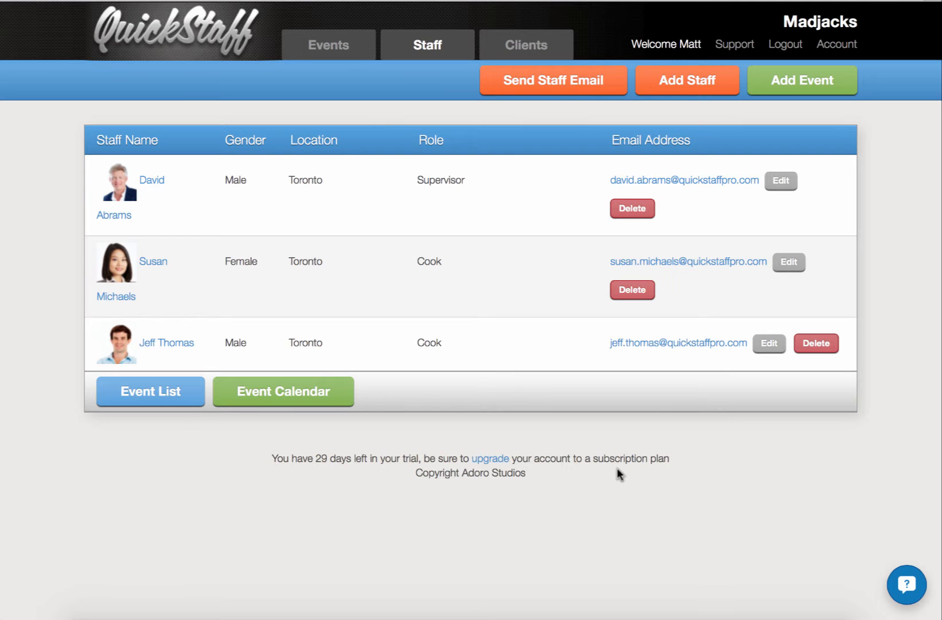
Step: Examine the recipient roles, subject and message fields of the staff email form, and close it without sending
left_click(557, 86)
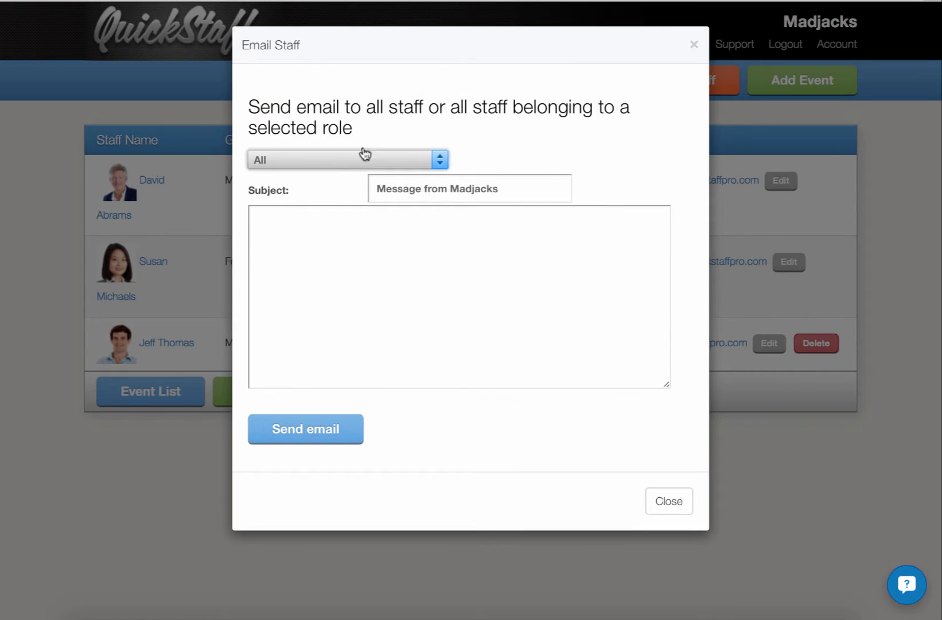
left_click(338, 159)
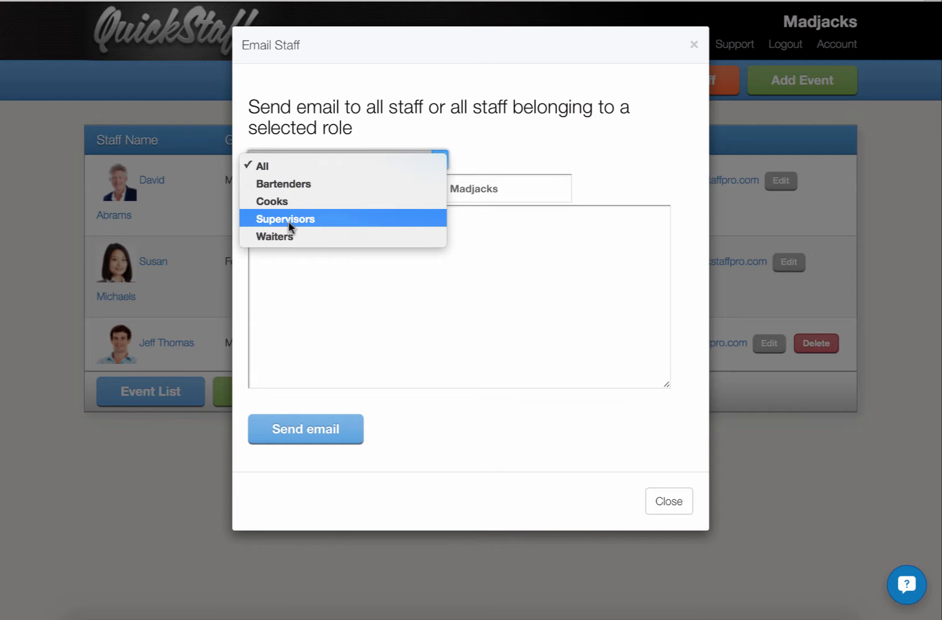
key("Escape")
left_click(454, 188)
left_click(304, 238)
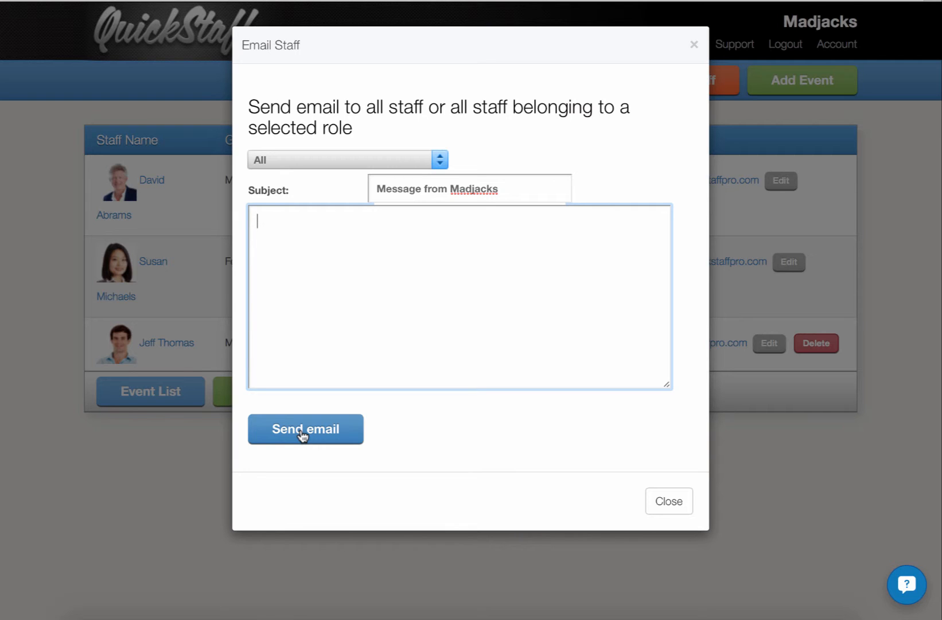
left_click(666, 502)
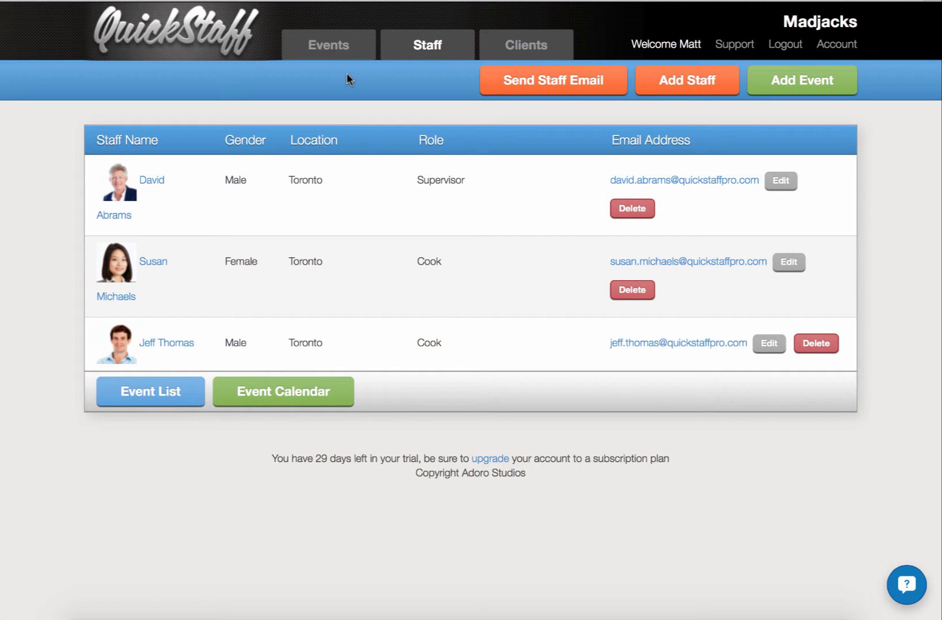
Step: Add a wedding event named with the client's surname for 29 June 2016, 9 AM to 11 PM, with staff reminded 2 days before
left_click(338, 53)
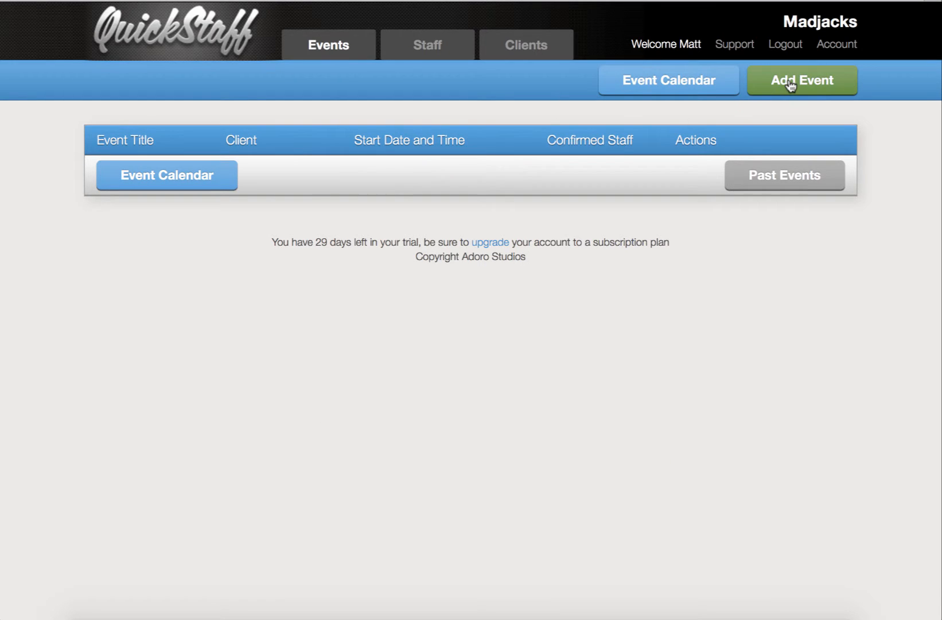
left_click(789, 82)
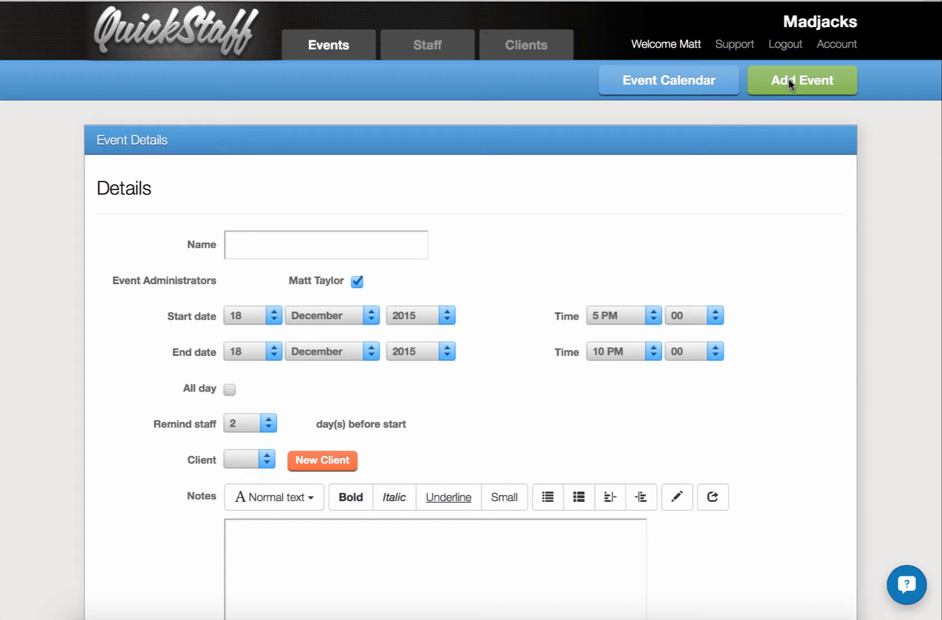
left_click(372, 231)
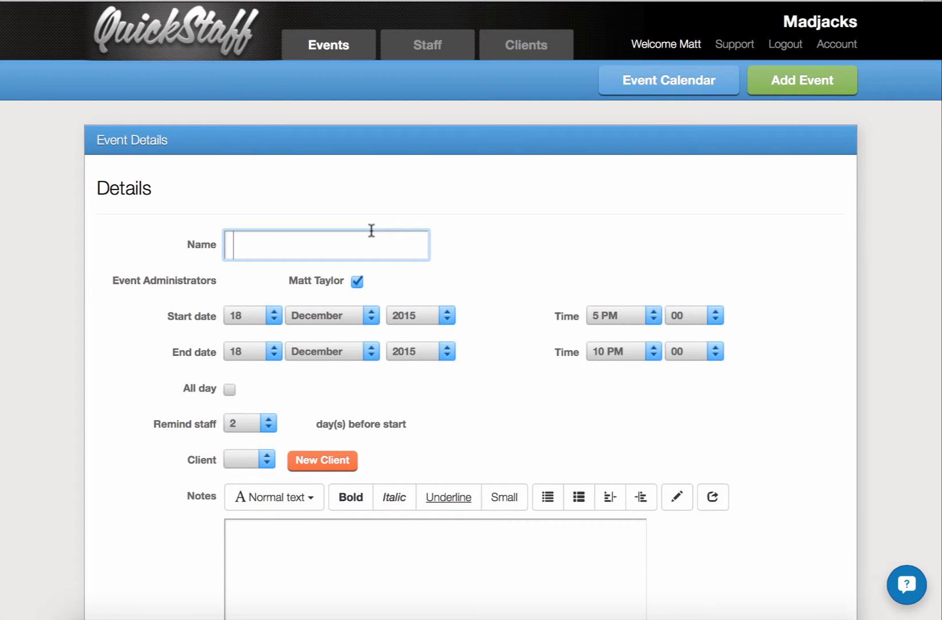
type("Danielson Wedding")
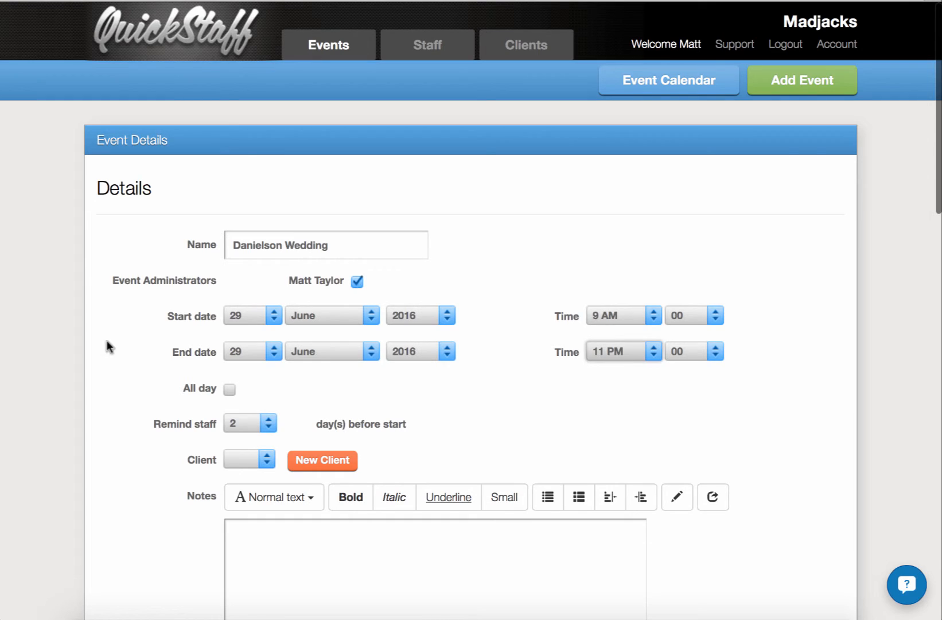
left_click(263, 424)
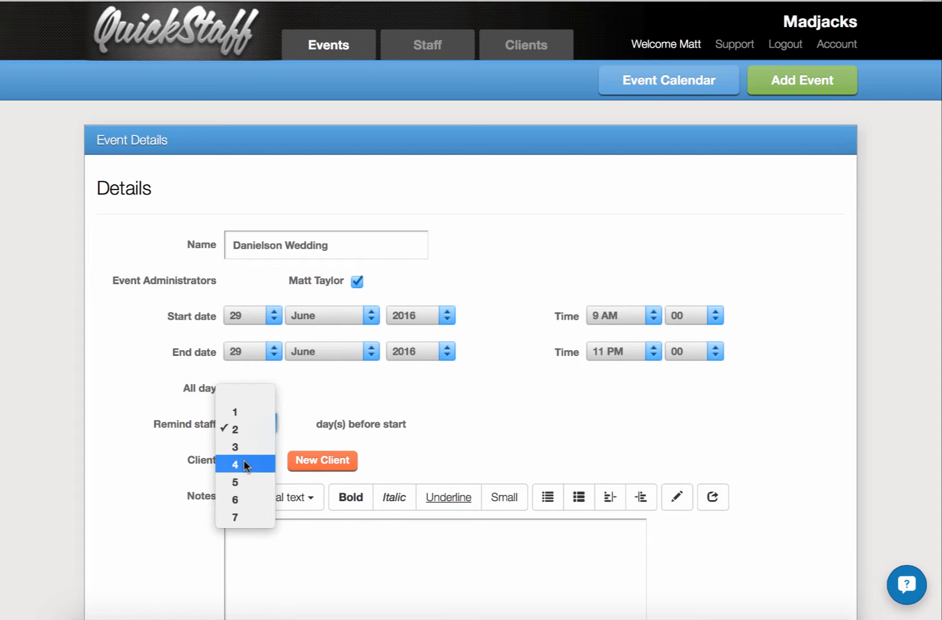
left_click(457, 392)
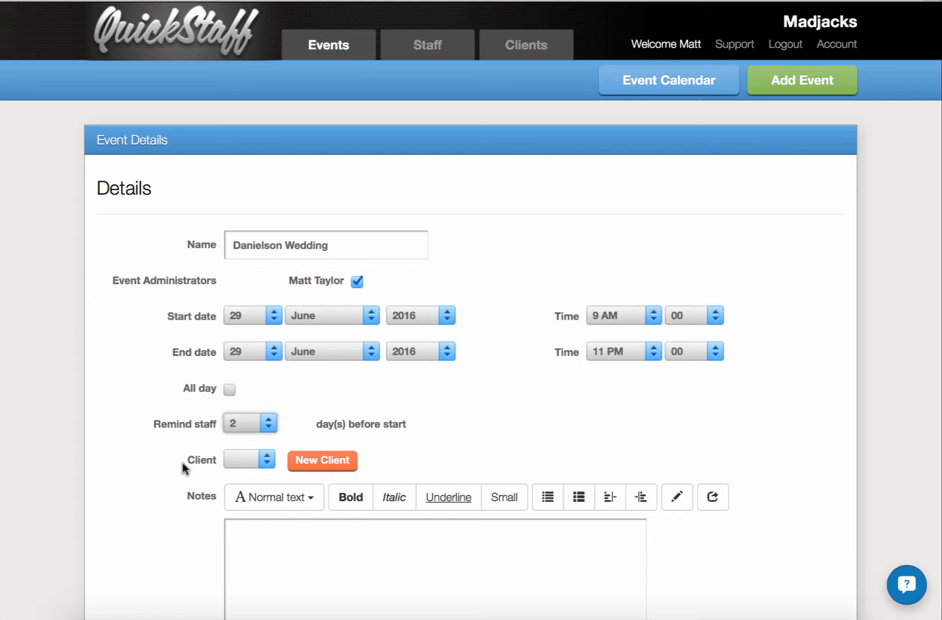
Step: Enter event notes covering black tie dress, the hors d'oeuvres, fresh greens starter, roast beef main and cheesecake dessert
scroll(183, 466, "down", 1)
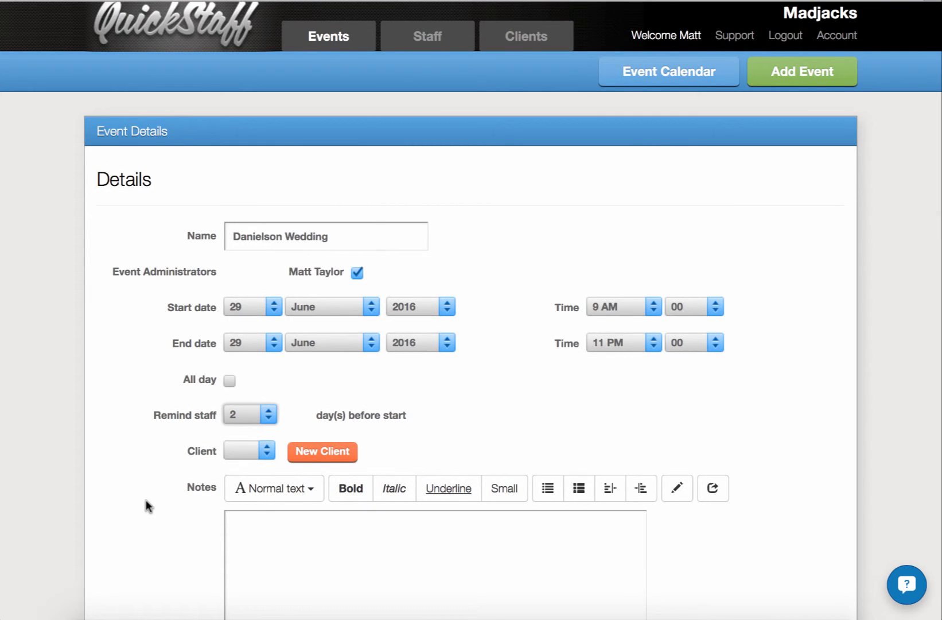
scroll(145, 499, "down", 5)
left_click(375, 370)
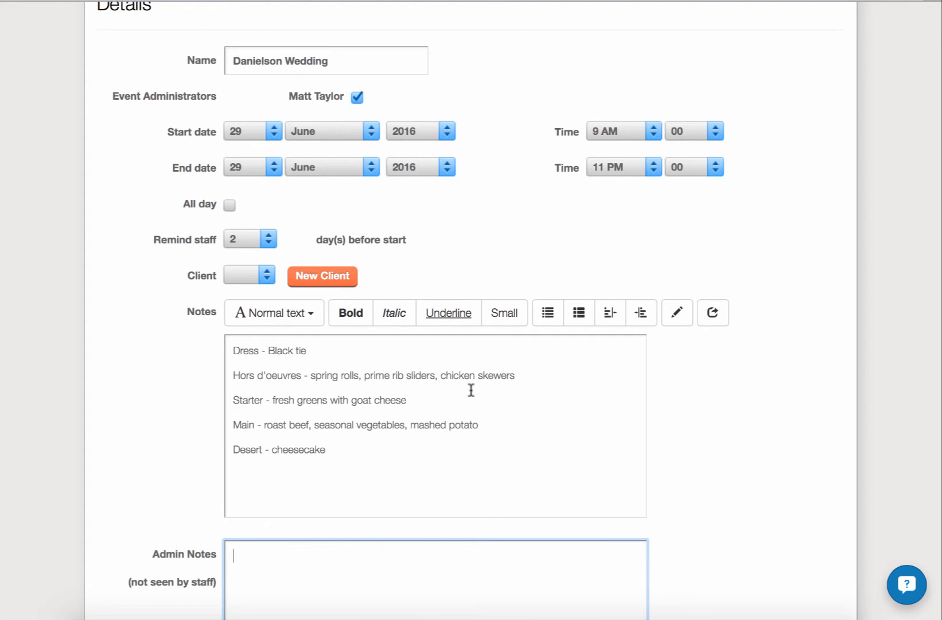
Step: Enter the venue's street address as the event location and map it
scroll(471, 391, "down", 3)
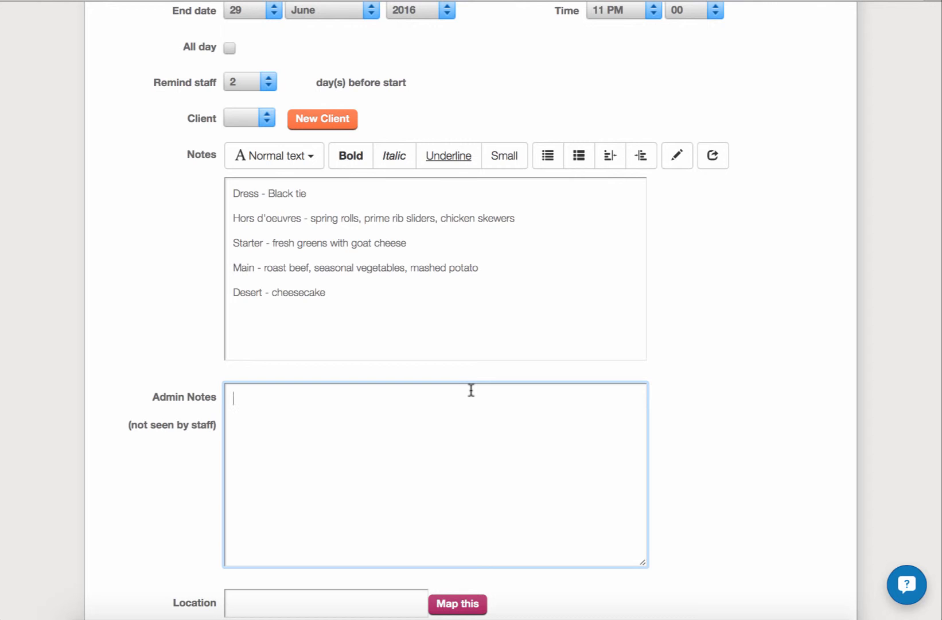
scroll(471, 391, "down", 6)
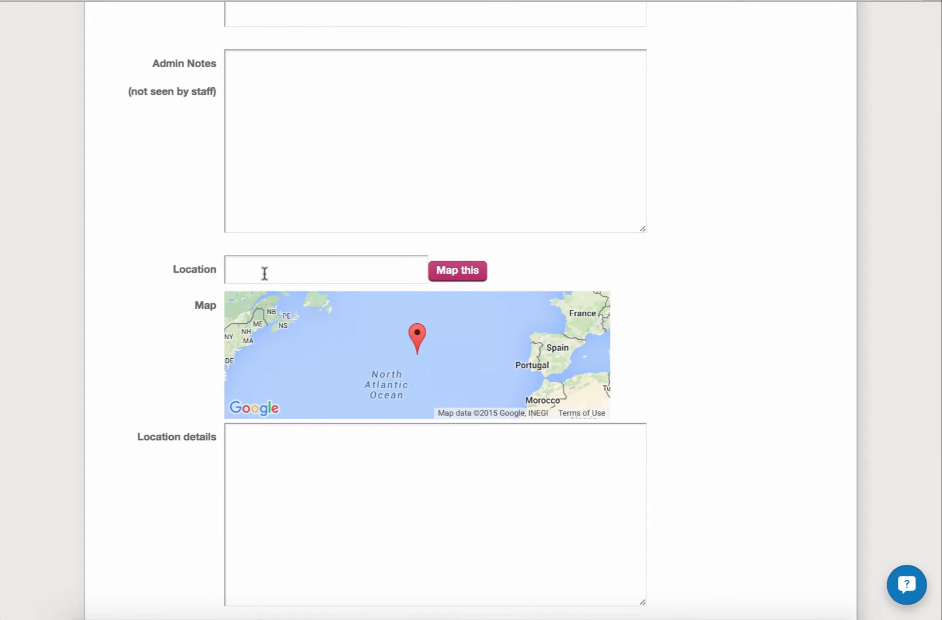
left_click(265, 273)
type("2 Bremner Blvd, Toronto, ON M5V 3L9")
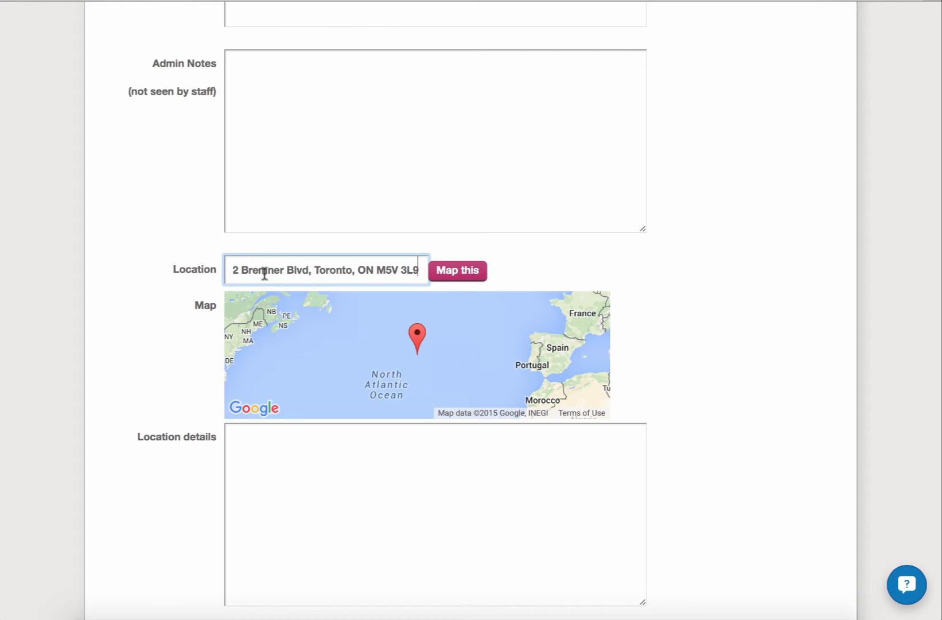
left_click(466, 271)
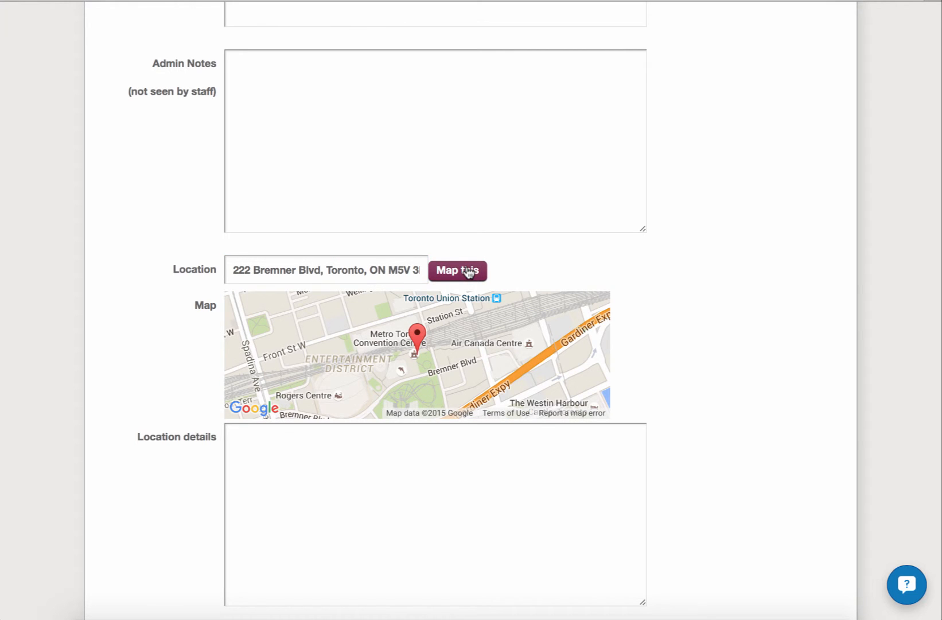
Step: Fill in the location details with Hall A and an instruction to sign in with the venue contact upon arrival
left_click(404, 514)
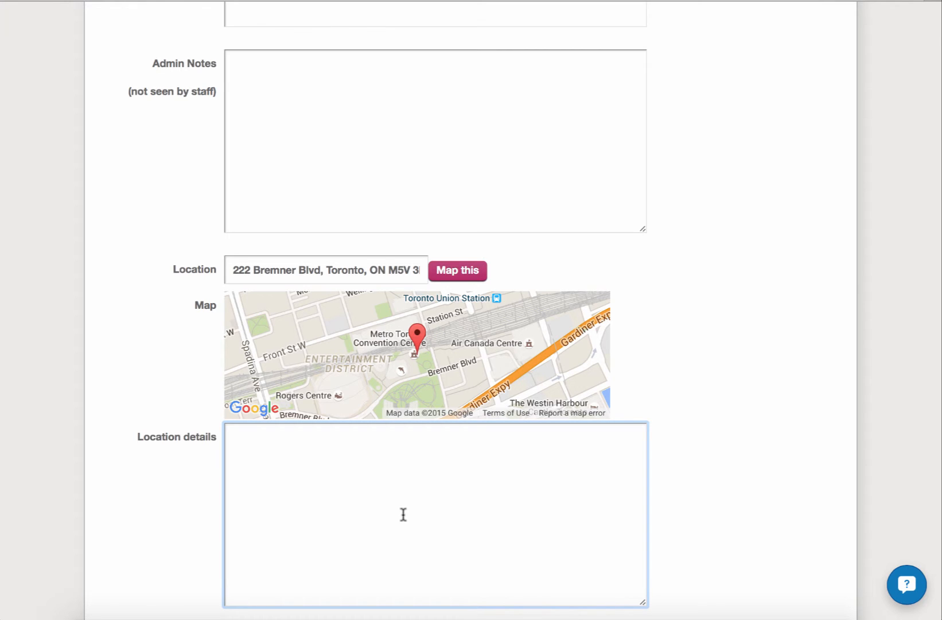
type("Hall A  Sign in with Andrea upon arrival")
left_click(696, 411)
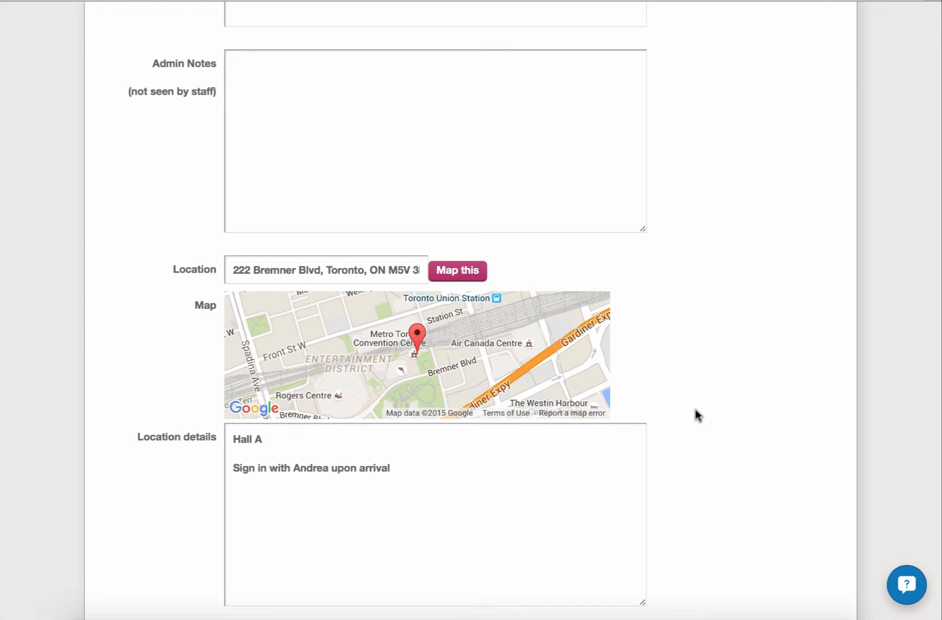
Step: Set the event's staff requirements to 1 supervisor and 1 cook
scroll(697, 414, "down", 6)
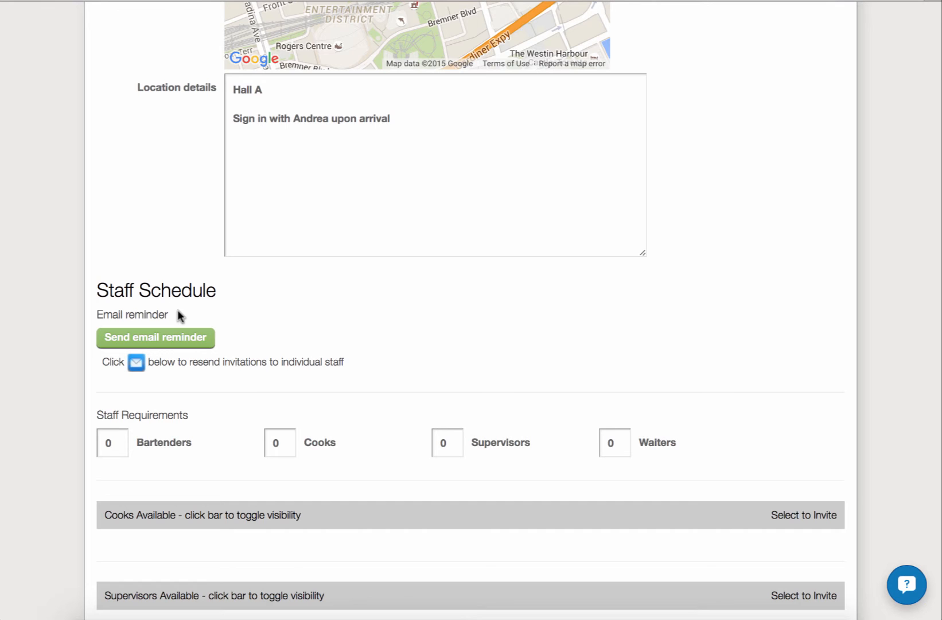
scroll(167, 404, "down", 3)
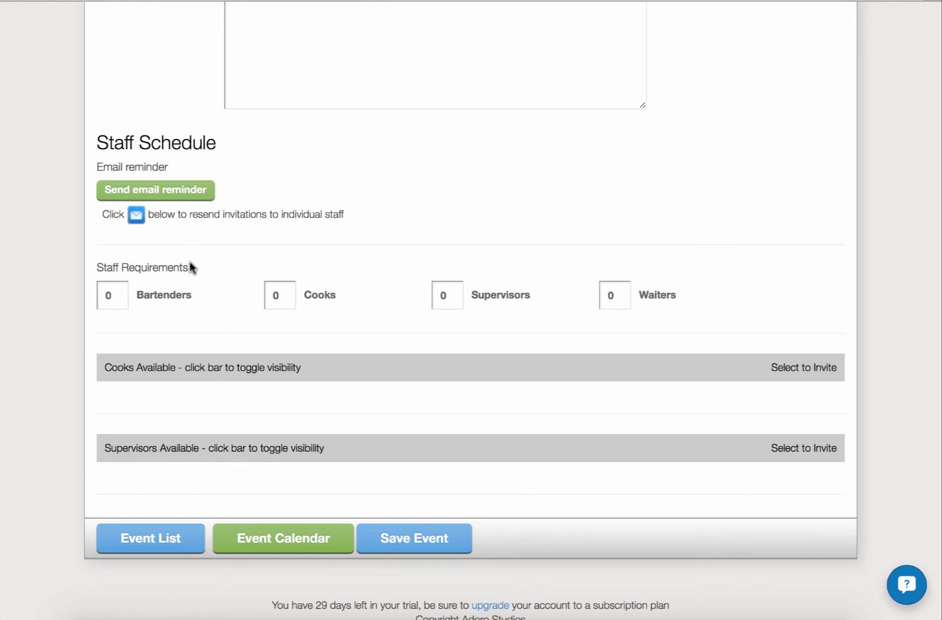
left_click(450, 294)
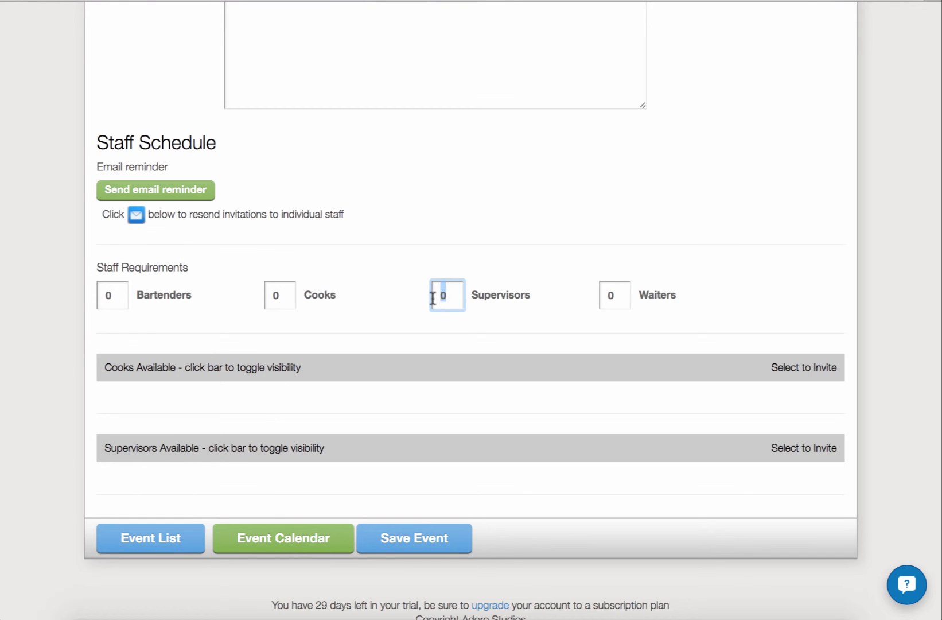
key("BackSpace")
type("1")
left_click(410, 312)
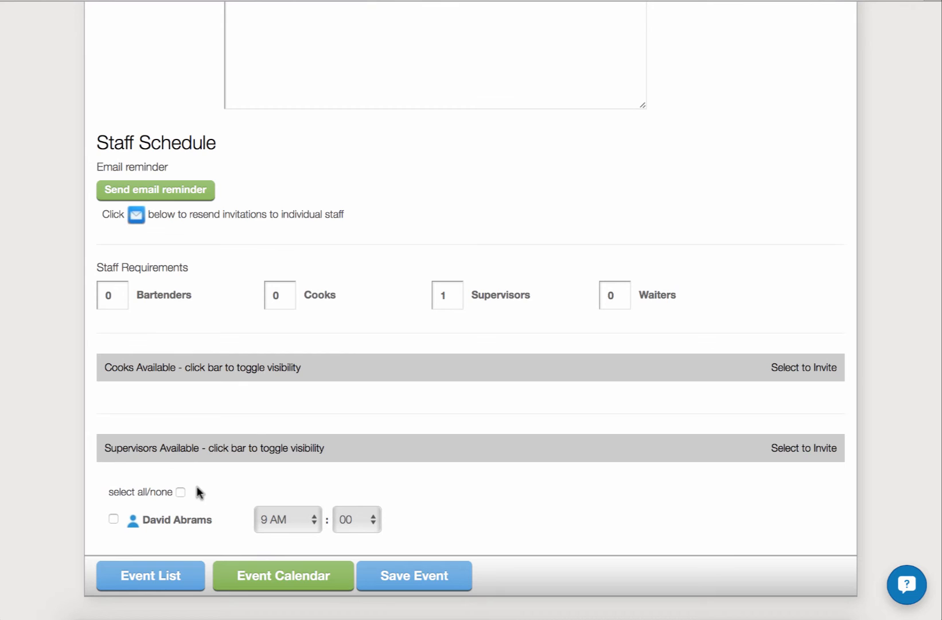
left_click(291, 296)
key("BackSpace")
type("1")
left_click(376, 325)
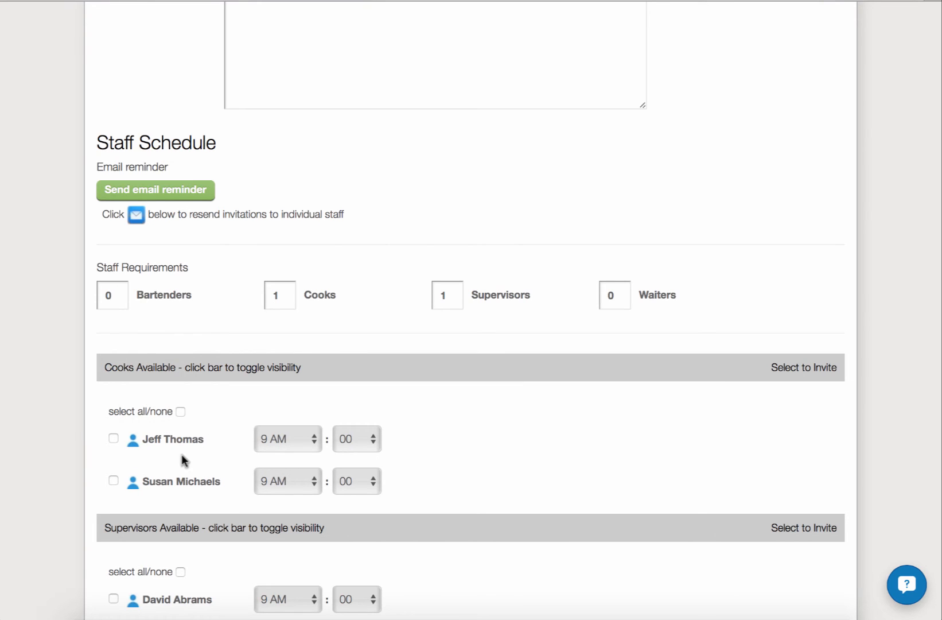
mouse_move(175, 442)
mouse_move(174, 481)
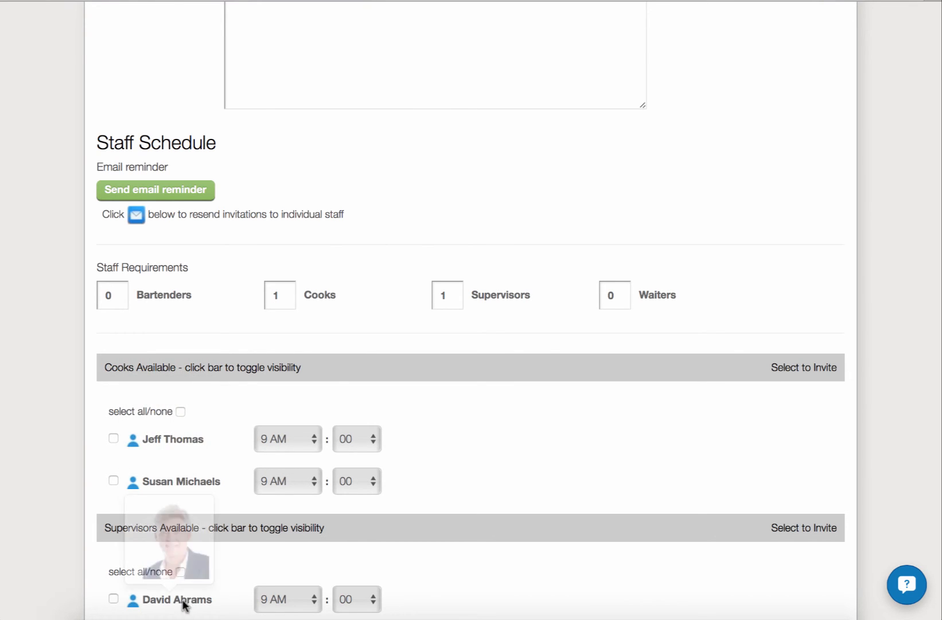
Step: Select both available cooks and the available supervisor for invitation, and save the wedding event
mouse_move(185, 603)
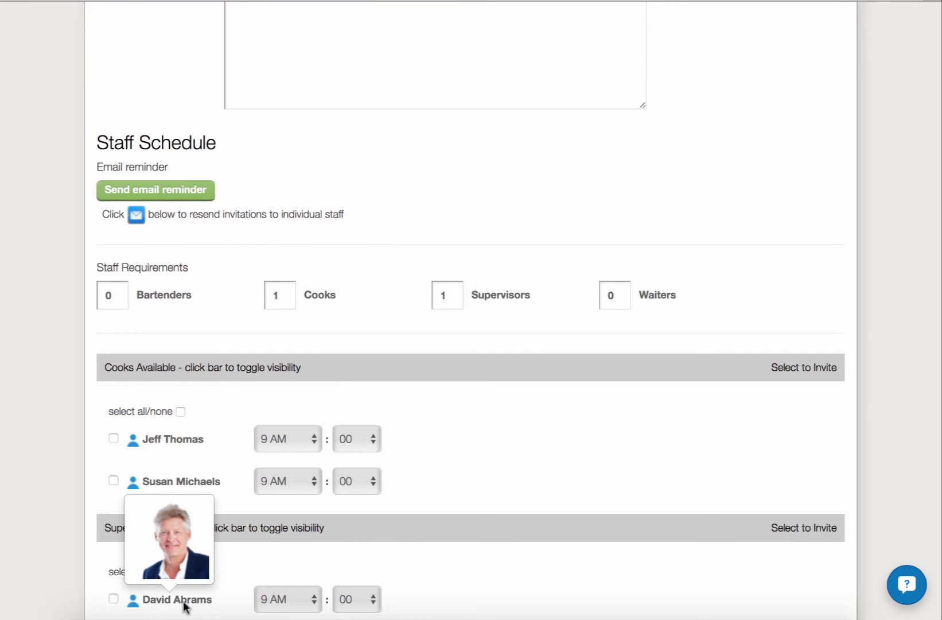
scroll(453, 417, "down", 3)
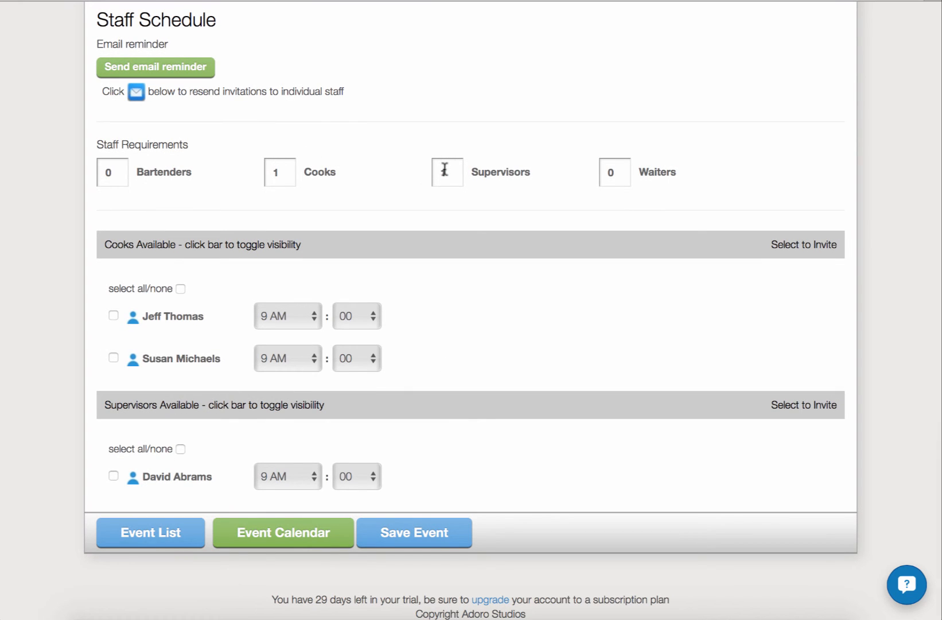
left_click(114, 316)
left_click(113, 356)
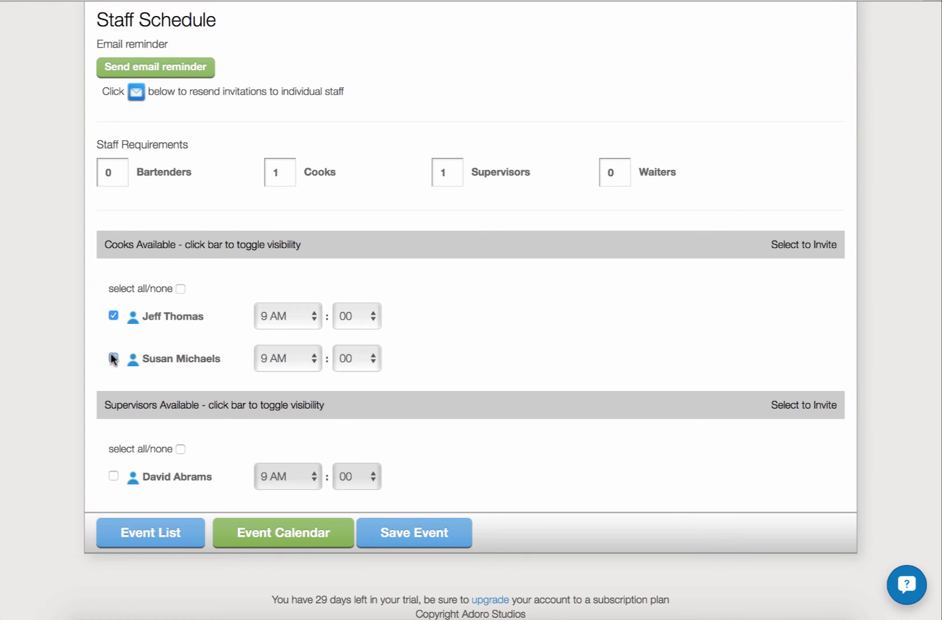
left_click(114, 476)
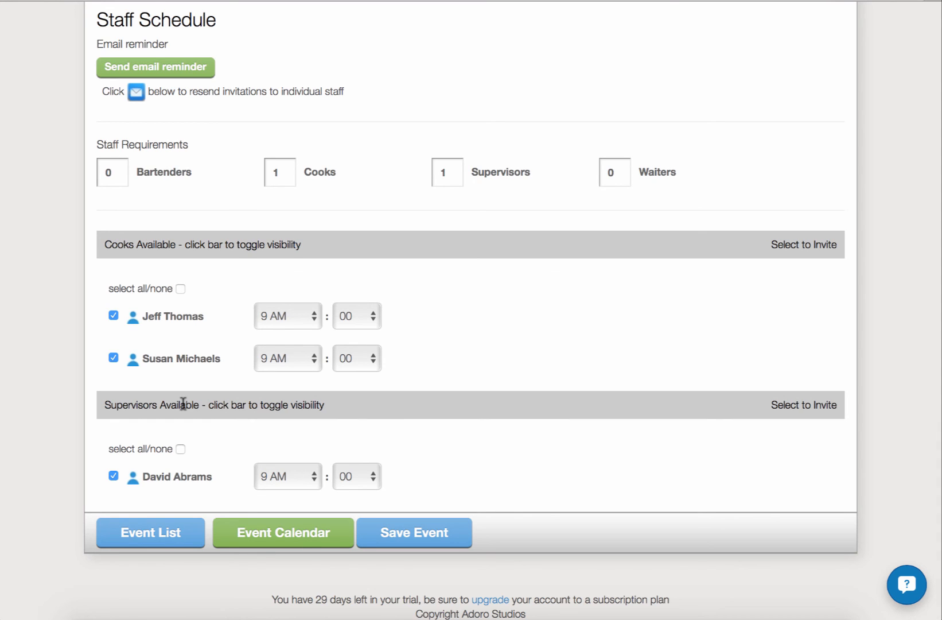
left_click(418, 543)
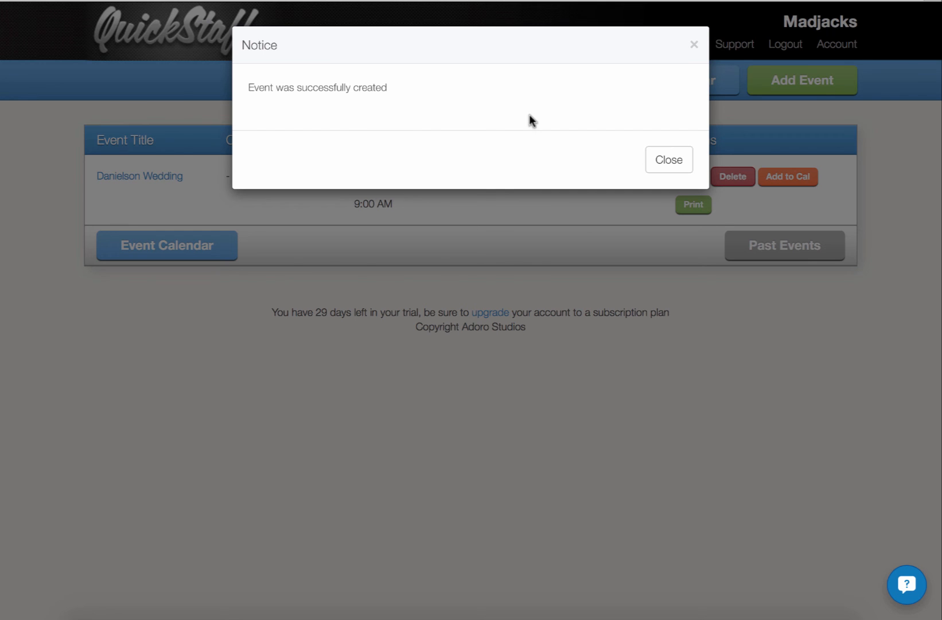
left_click(655, 156)
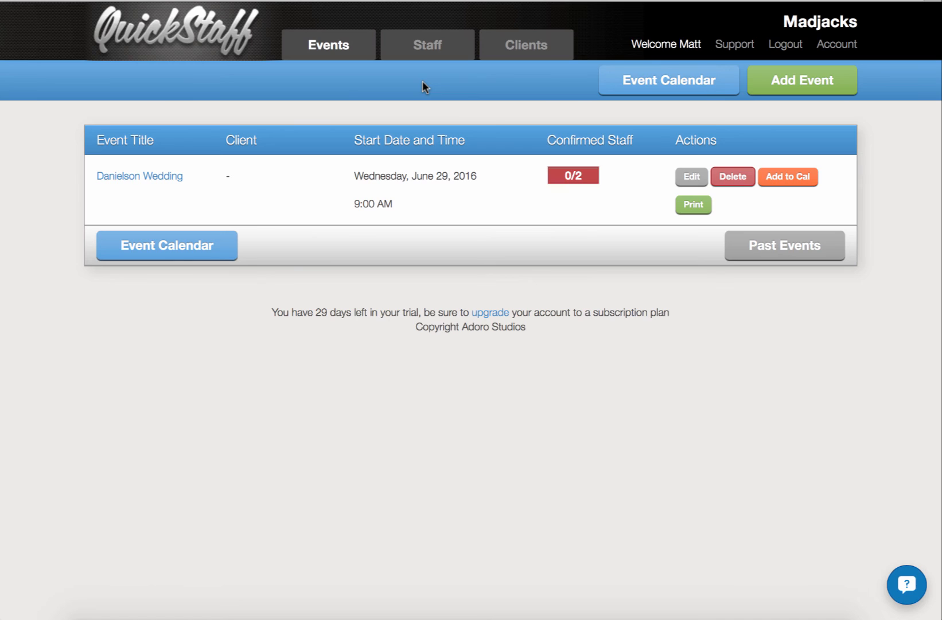